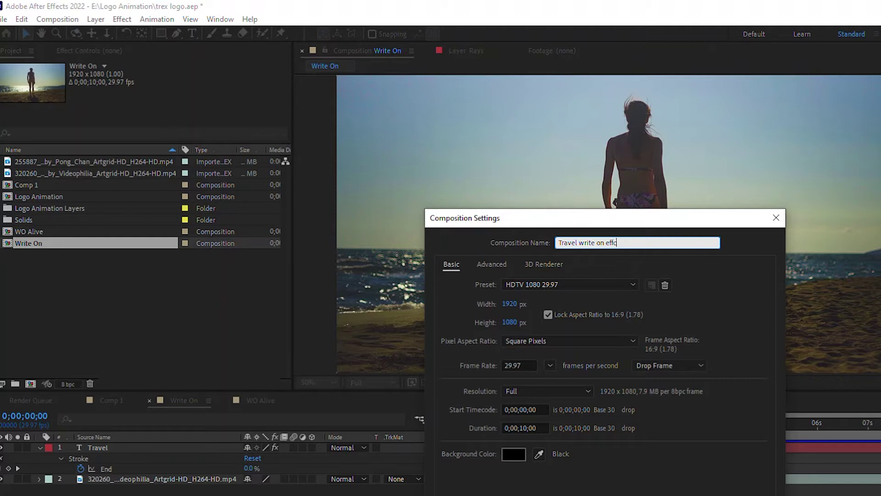
# Create the composition named "Travel write on effct" and add the 320260 beach walking clip to its timeline
pyautogui.press('Return')
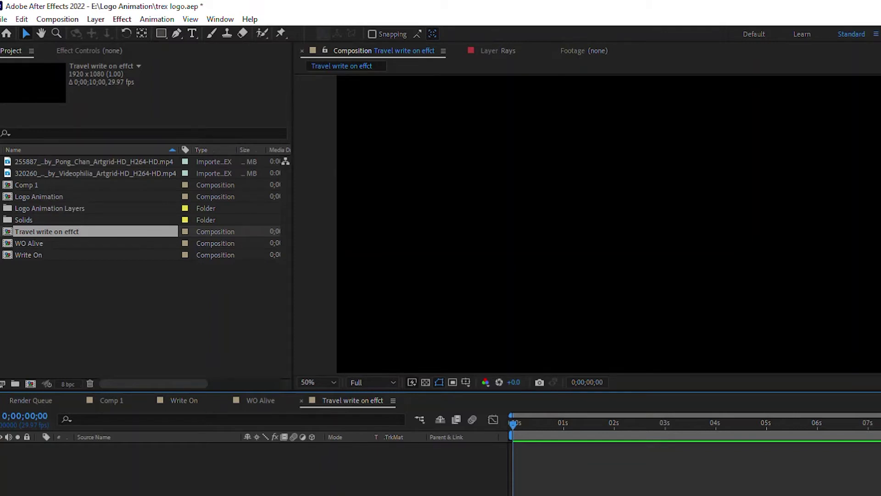
pyautogui.click(95, 174)
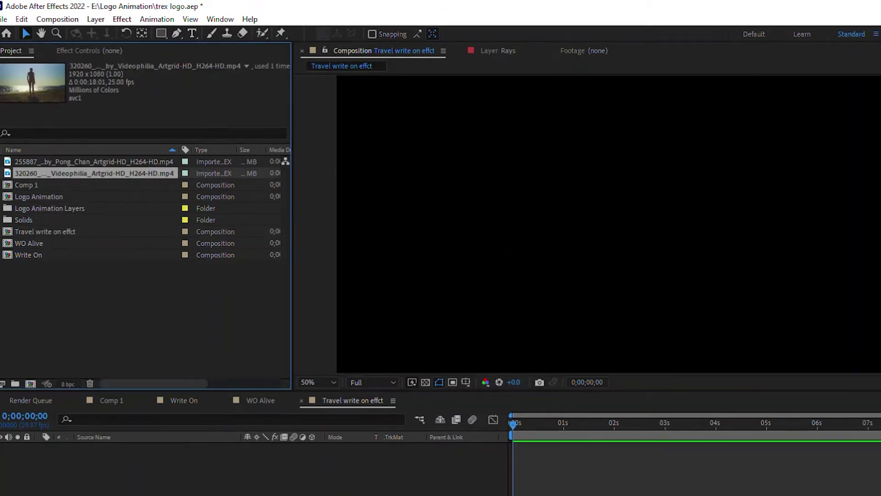
pyautogui.moveTo(94, 174); pyautogui.dragTo(127, 459)
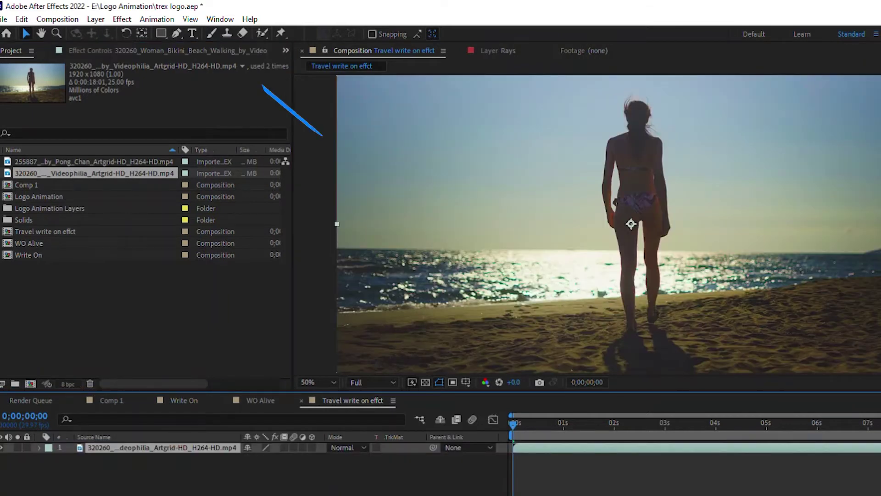
# Add a "Travel" text layer over the beach clip and move it to position 266, 644
pyautogui.click(192, 33)
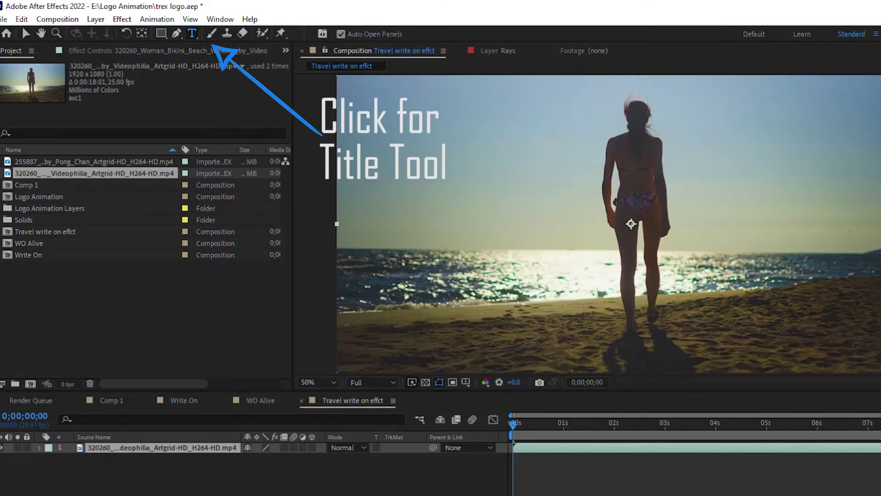
pyautogui.click(482, 216)
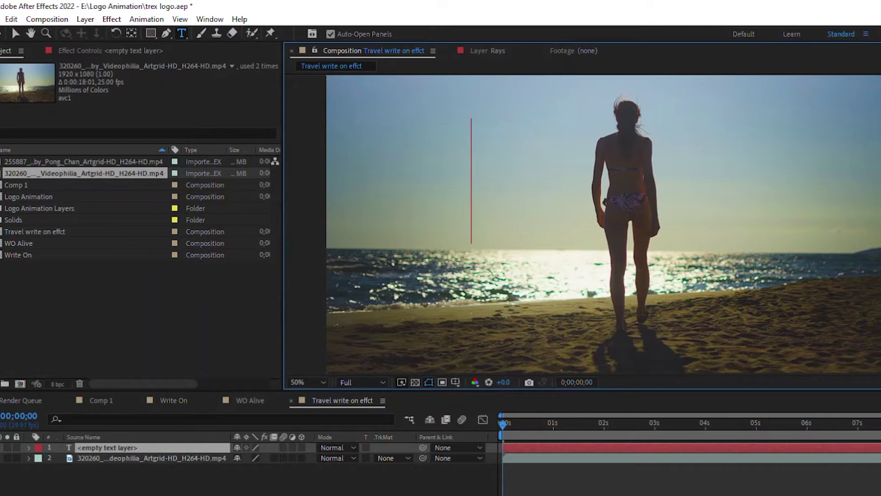
pyautogui.write('Travel')
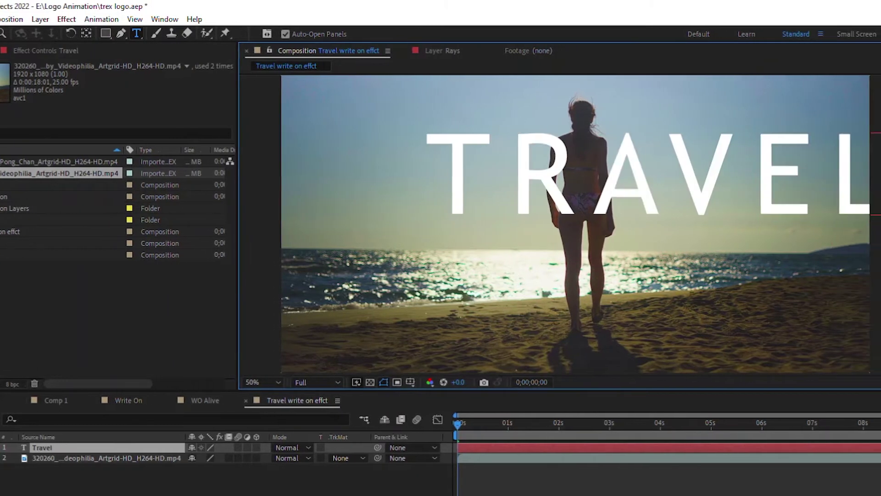
pyautogui.write('v')
pyautogui.moveTo(605, 194); pyautogui.dragTo(543, 236)
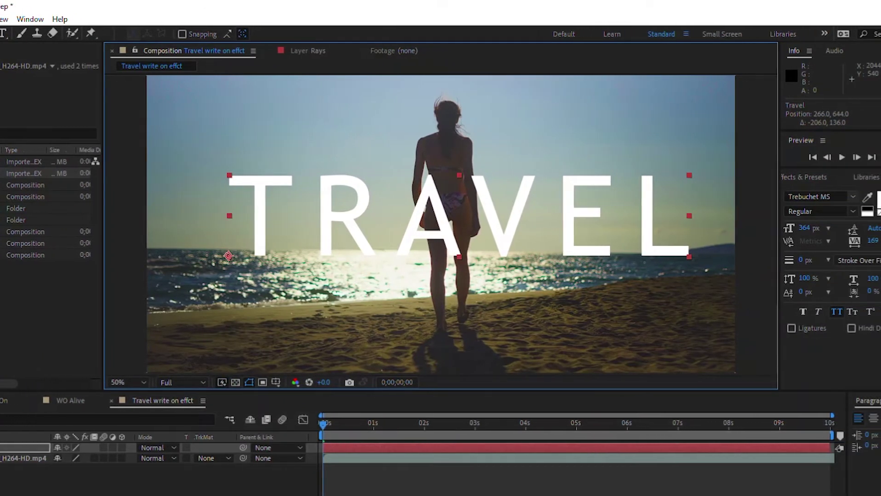
# Set the title's font to Viner Hand ITC and move the text to position 74, 650
pyautogui.click(876, 196)
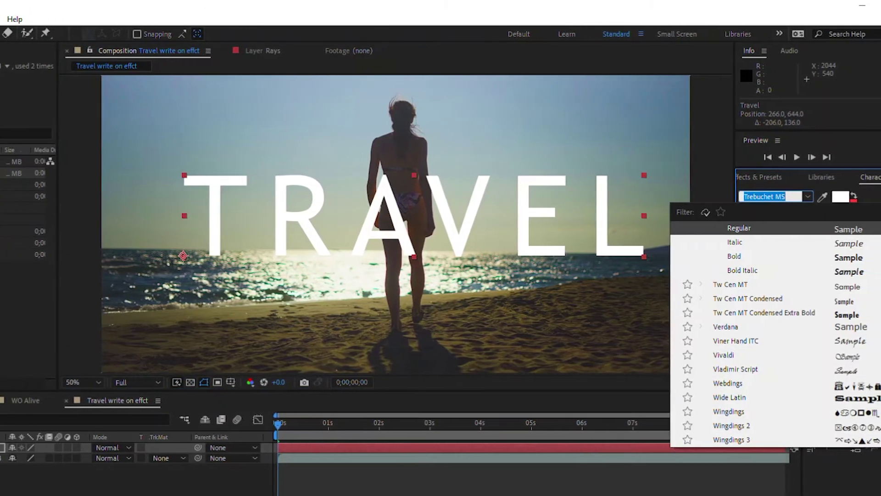
pyautogui.click(726, 341)
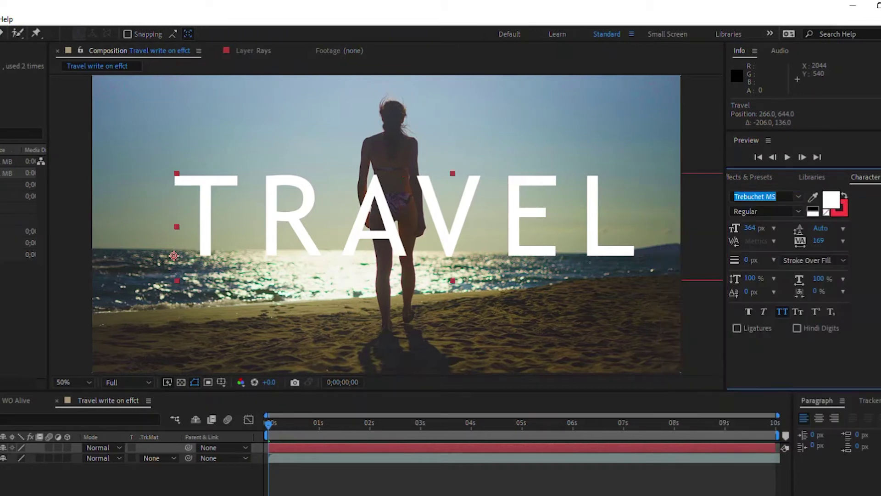
pyautogui.moveTo(579, 254); pyautogui.dragTo(520, 257)
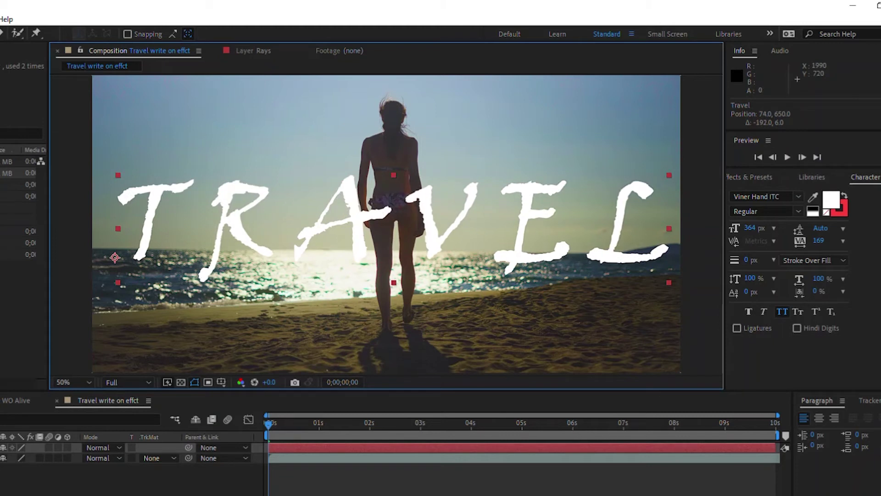
# Set the title's tracking to 100 and reposition the text to 108, 594 in the frame
pyautogui.click(819, 241)
pyautogui.write('100')
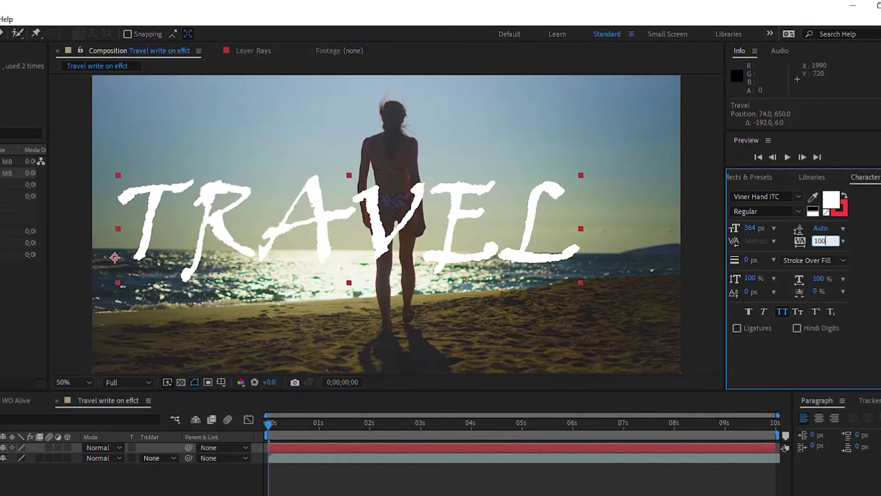
pyautogui.press('Return')
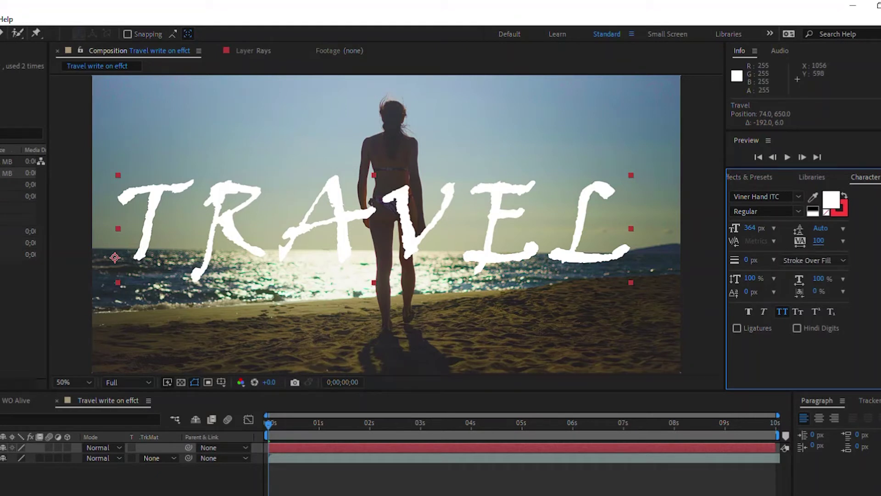
pyautogui.moveTo(334, 212); pyautogui.dragTo(335, 201)
pyautogui.moveTo(417, 228); pyautogui.dragTo(428, 224)
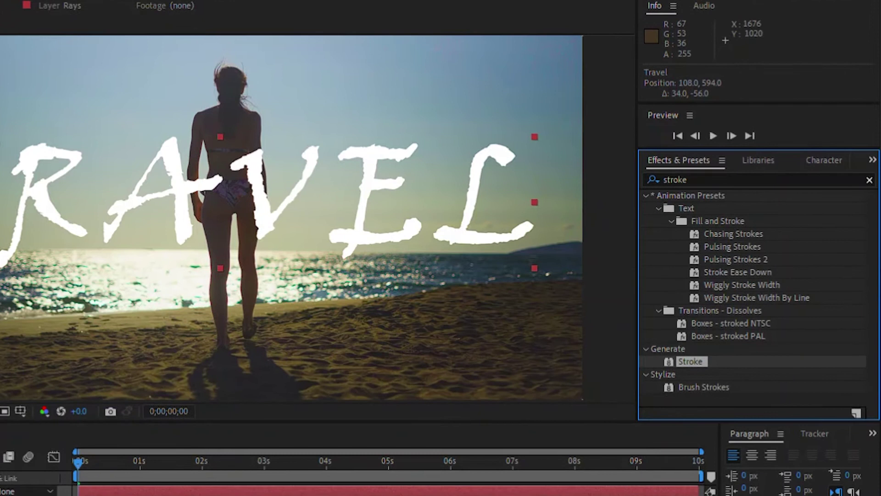
# Search the effects for "stroke" and apply the Generate Stroke effect to the Travel text layer
pyautogui.click(869, 179)
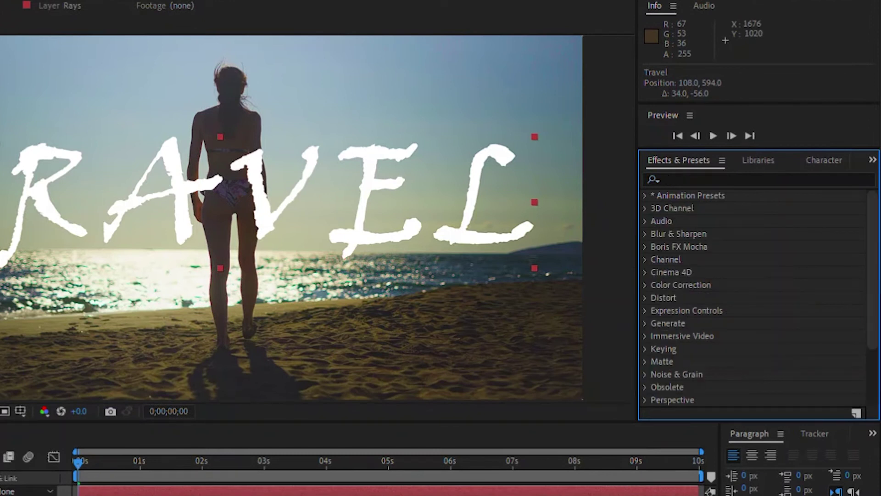
pyautogui.click(757, 180)
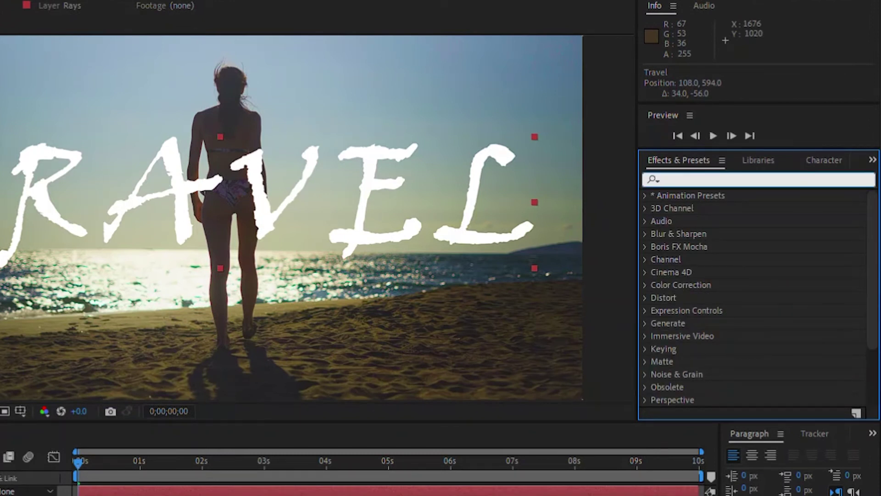
pyautogui.write('stroke')
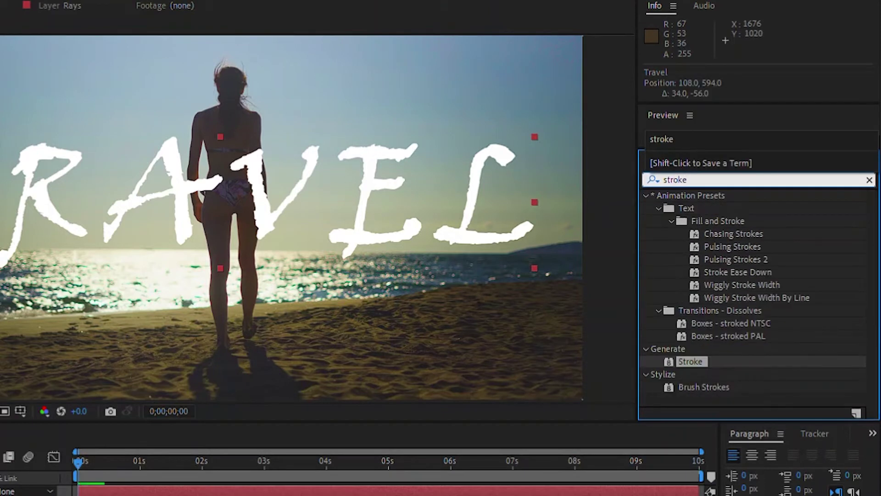
pyautogui.moveTo(691, 362)
pyautogui.mouseDown()
pyautogui.moveTo(545, 363)
pyautogui.moveTo(276, 413)
pyautogui.moveTo(5, 491)
pyautogui.mouseUp()
pyautogui.moveTo(5, 448); pyautogui.dragTo(2, 447)
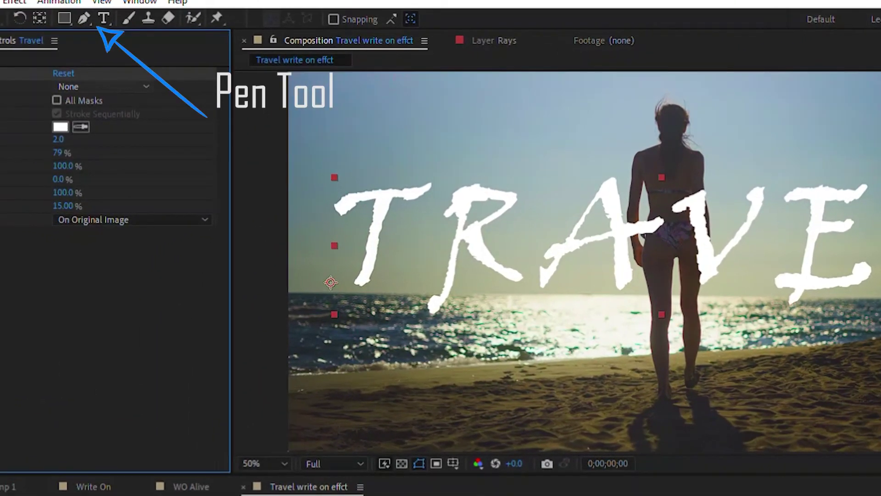
# Trace the letters of TRAVEL in writing order with a Pen tool mask path, starting just outside the T's crossbar
pyautogui.click(84, 18)
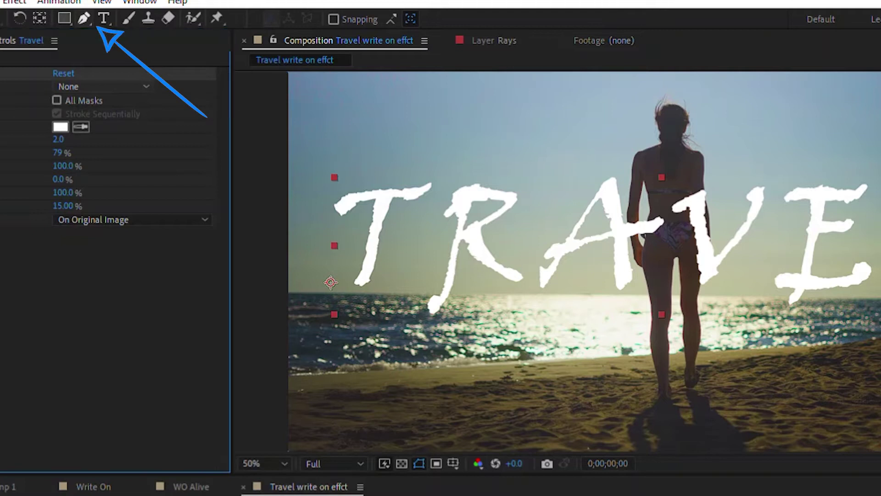
pyautogui.click(327, 217)
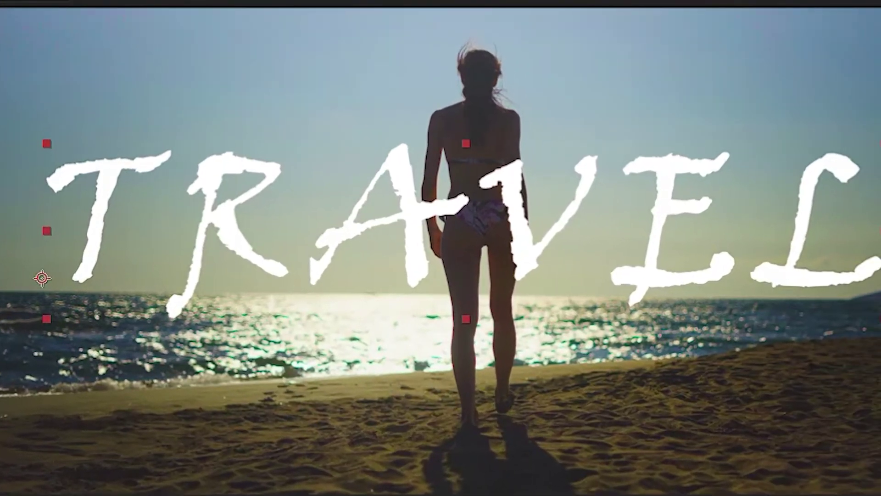
pyautogui.moveTo(64, 177); pyautogui.dragTo(29, 194)
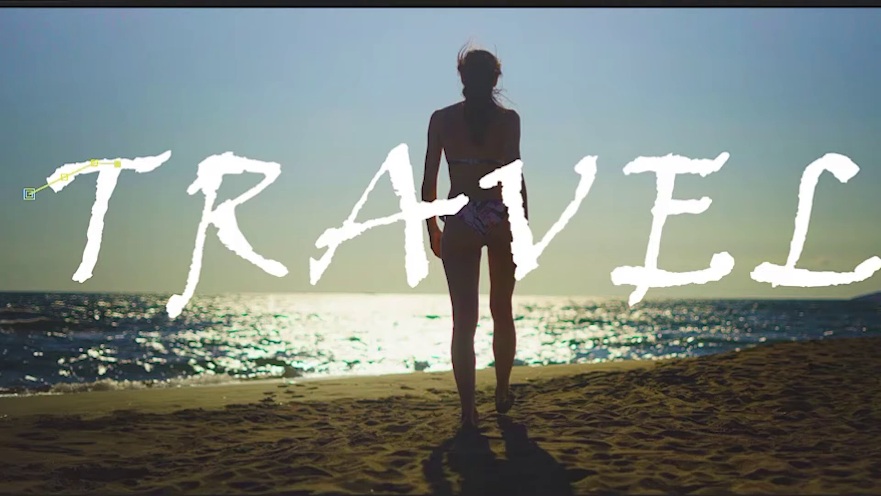
pyautogui.click(159, 160)
pyautogui.click(107, 182)
pyautogui.click(97, 219)
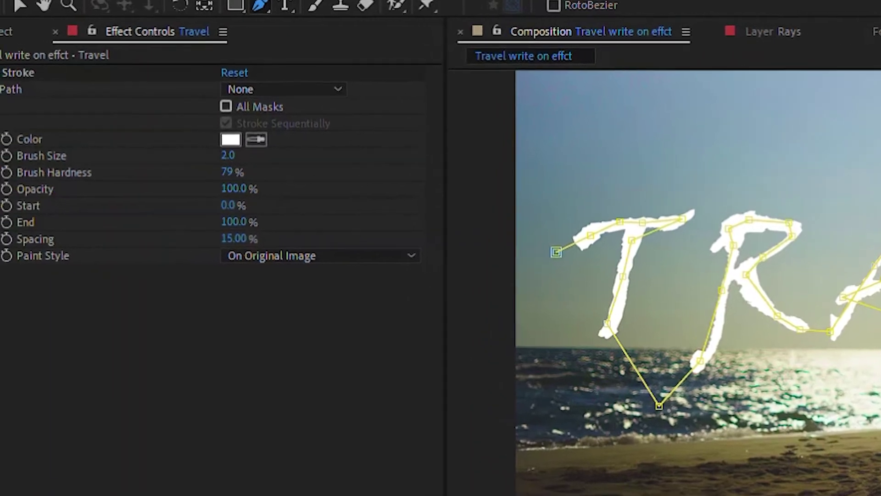
# Set the Stroke effect to use all masks, with paint style Reveal Original Image and brush size 50
pyautogui.click(170, 100)
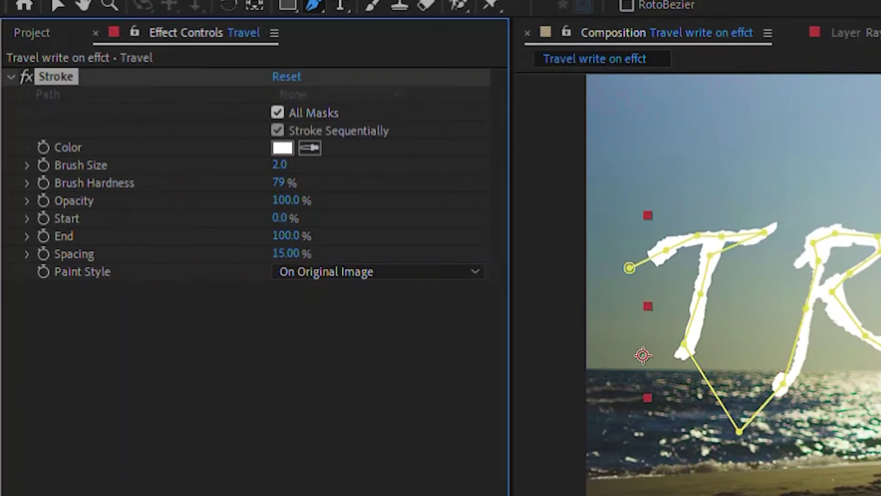
pyautogui.click(378, 272)
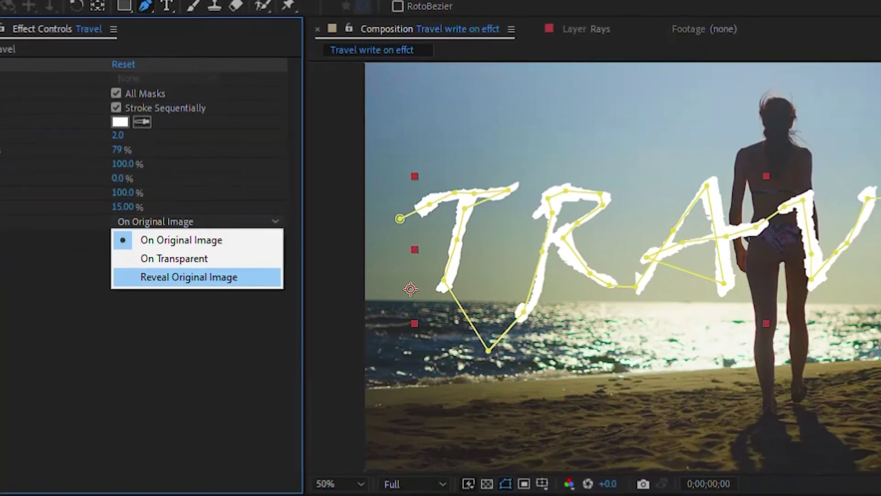
pyautogui.click(367, 341)
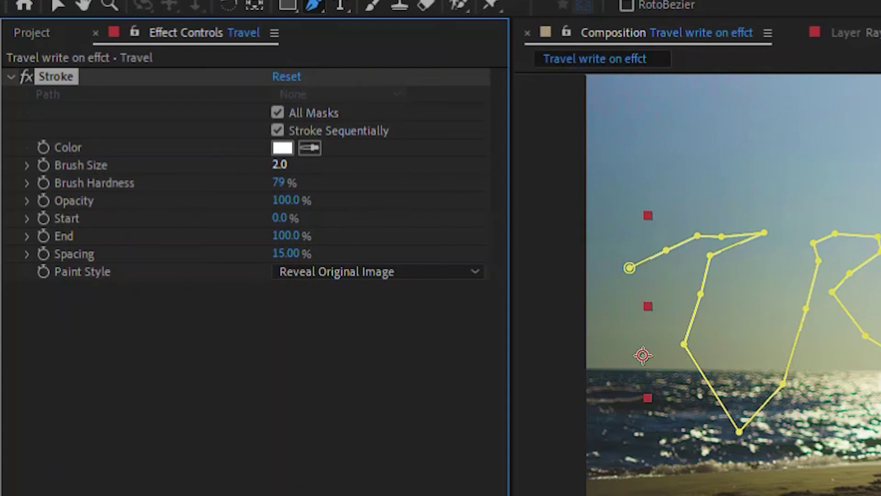
pyautogui.moveTo(280, 165); pyautogui.dragTo(594, 165)
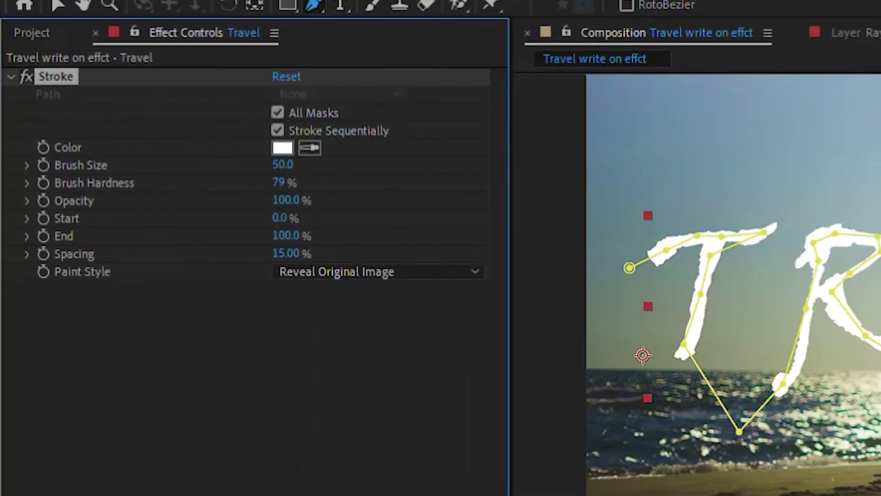
# Keyframe the Stroke effect's End at 100% and move that keyframe to about two seconds on the timeline
pyautogui.click(44, 236)
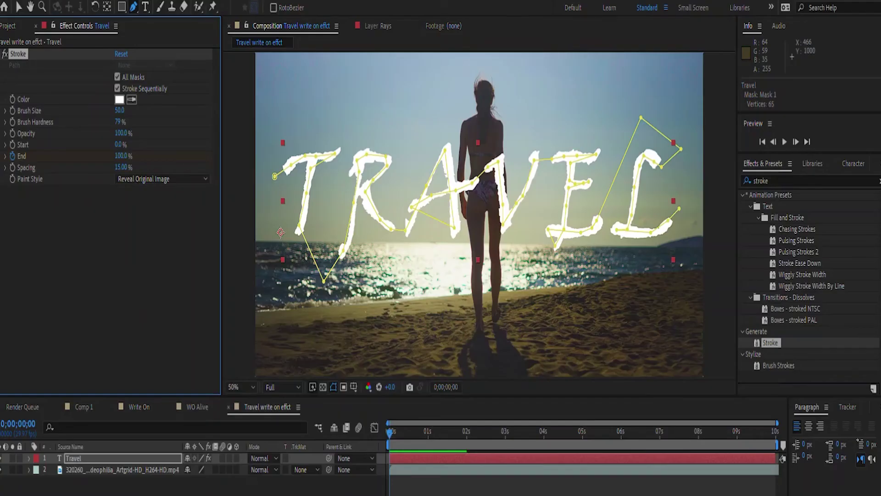
pyautogui.click(91, 458)
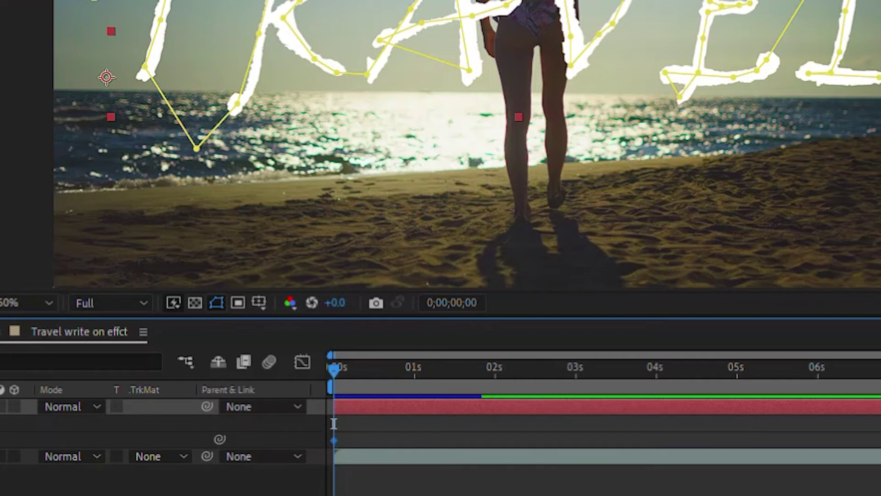
pyautogui.moveTo(334, 441); pyautogui.dragTo(454, 441)
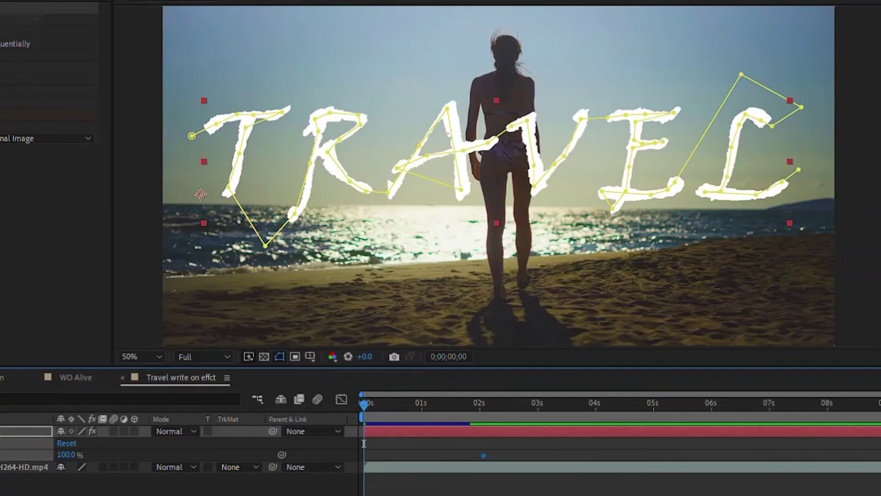
# Preview the title briefly and lower the Stroke effect's End value at the start of the composition to hide the lettering
pyautogui.press('space')
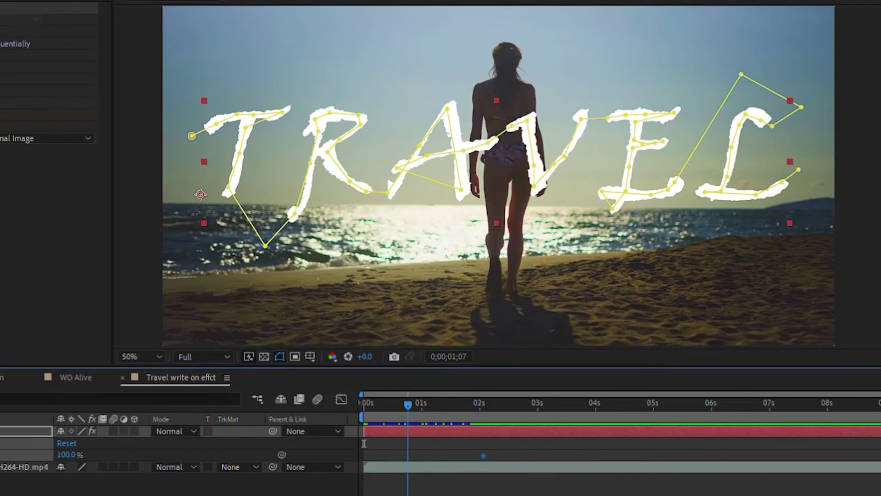
pyautogui.press('space')
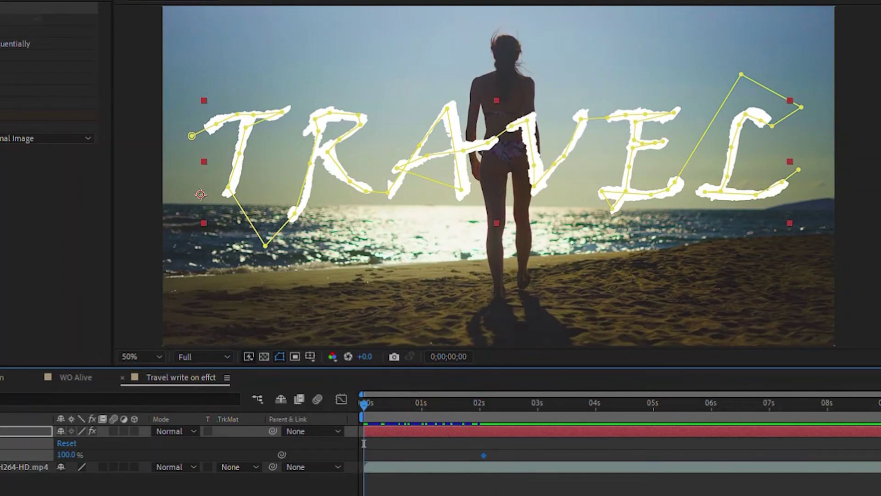
pyautogui.moveTo(4, 114); pyautogui.dragTo(0, 115)
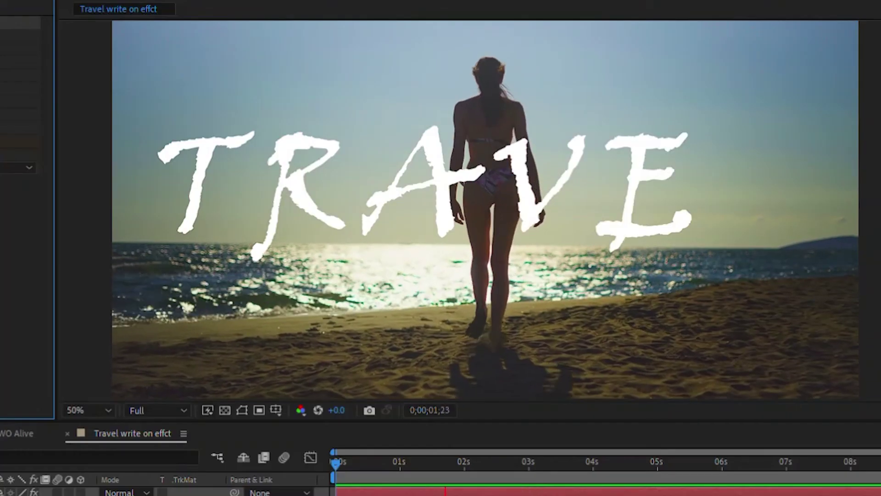
# Play back the write-on animation from the start of the composition to check how the letters are revealed
pyautogui.press('space')
pyautogui.moveTo(511, 464); pyautogui.dragTo(334, 464)
pyautogui.press('space')
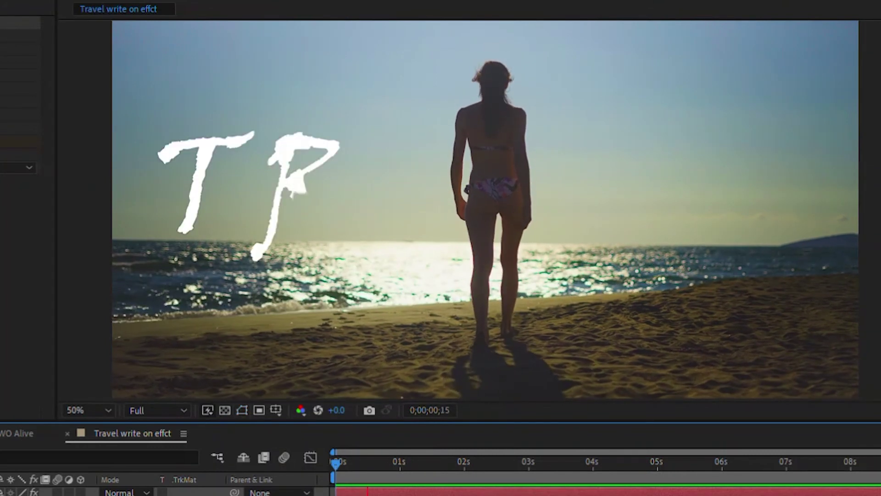
pyautogui.press('space')
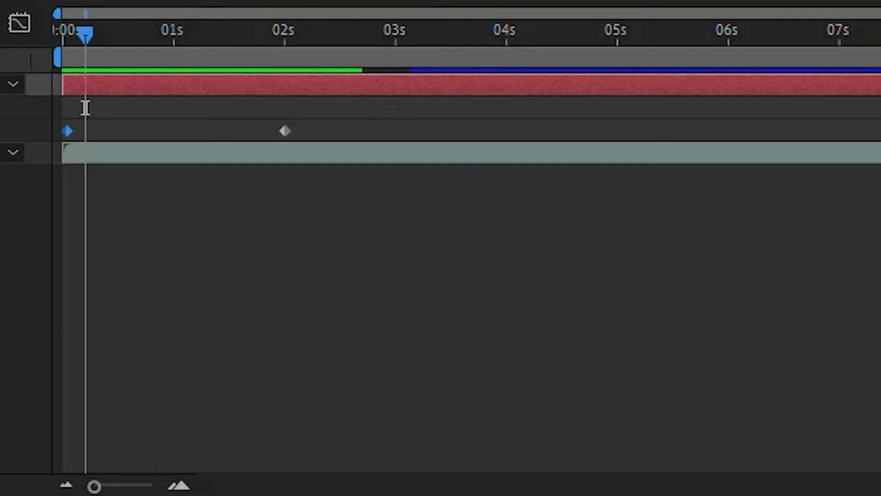
# Apply Easy Ease to both Stroke End keyframes, deselect everything and preview the eased write-on animation
pyautogui.moveTo(86, 108); pyautogui.dragTo(66, 108)
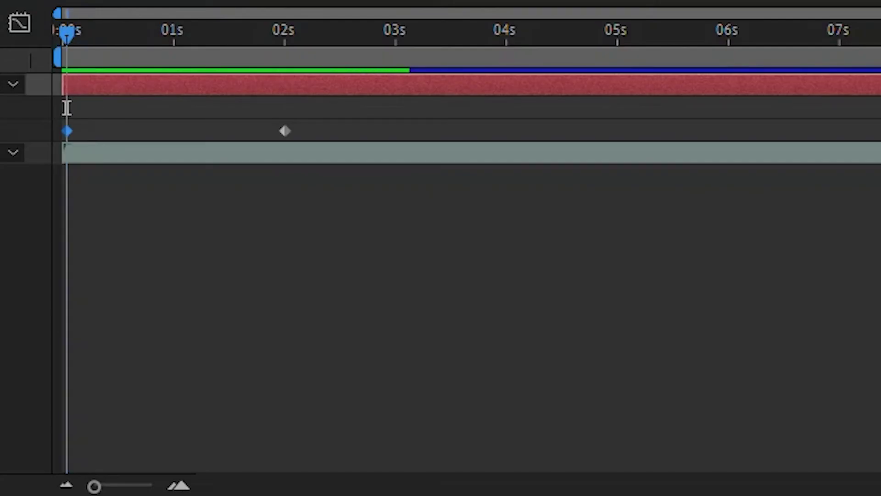
pyautogui.moveTo(381, 288); pyautogui.dragTo(37, 102)
pyautogui.rightClick(285, 130)
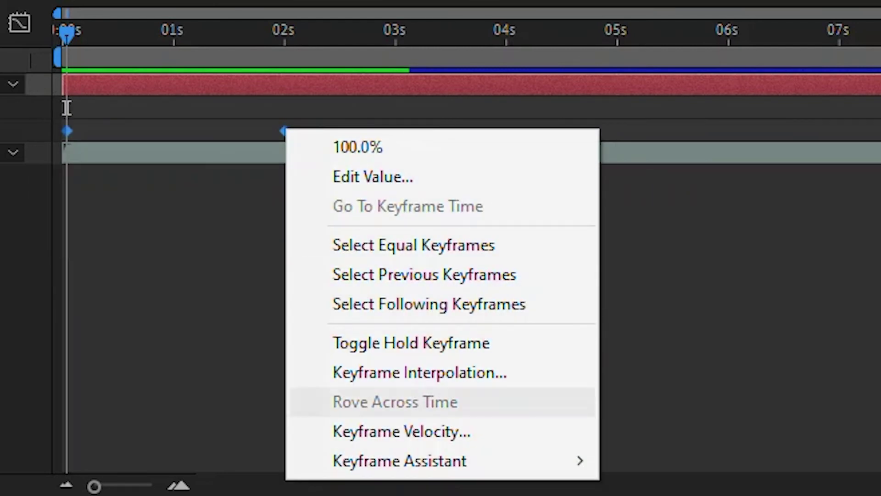
pyautogui.moveTo(459, 460)
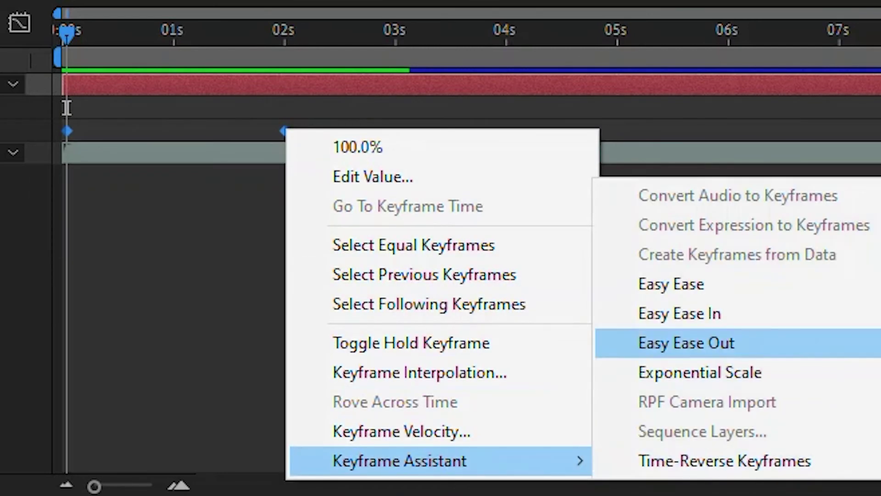
pyautogui.click(671, 284)
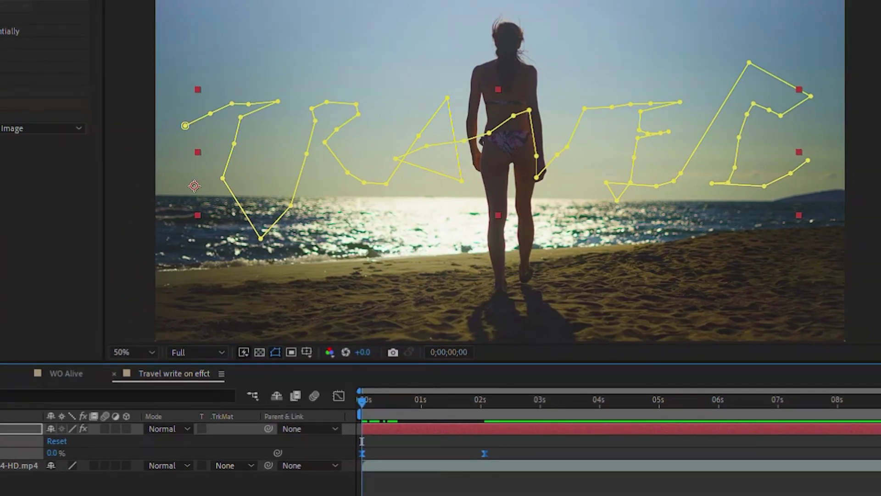
pyautogui.hotkey('ctrl', 'shift', 'a')
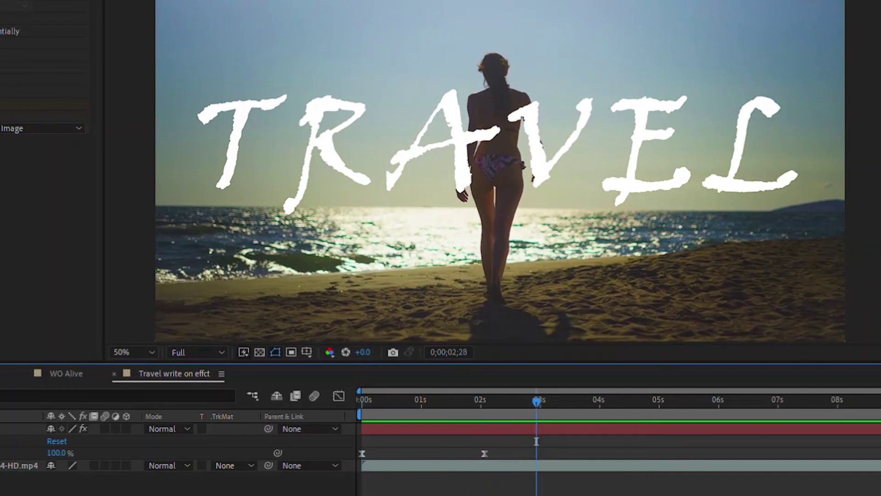
pyautogui.press('space')
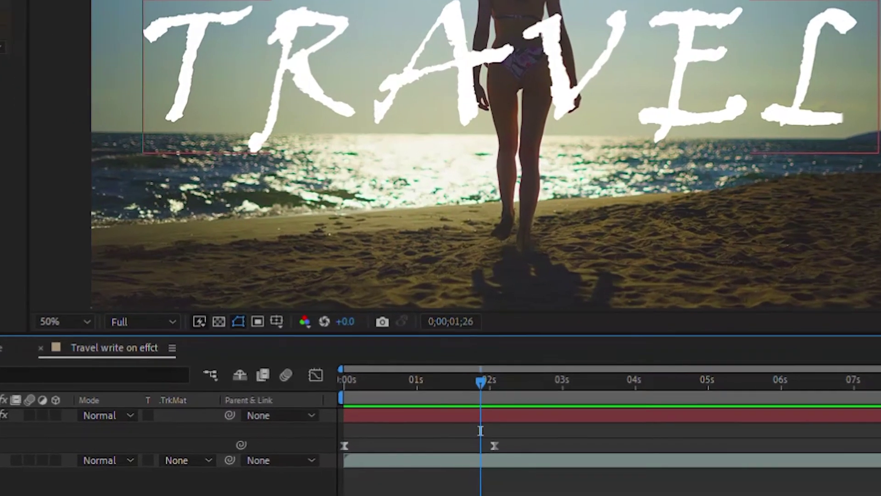
# Slow the writing by moving the 100% End keyframe to about three seconds, and replay the animation from the start
pyautogui.moveTo(486, 454); pyautogui.dragTo(512, 454)
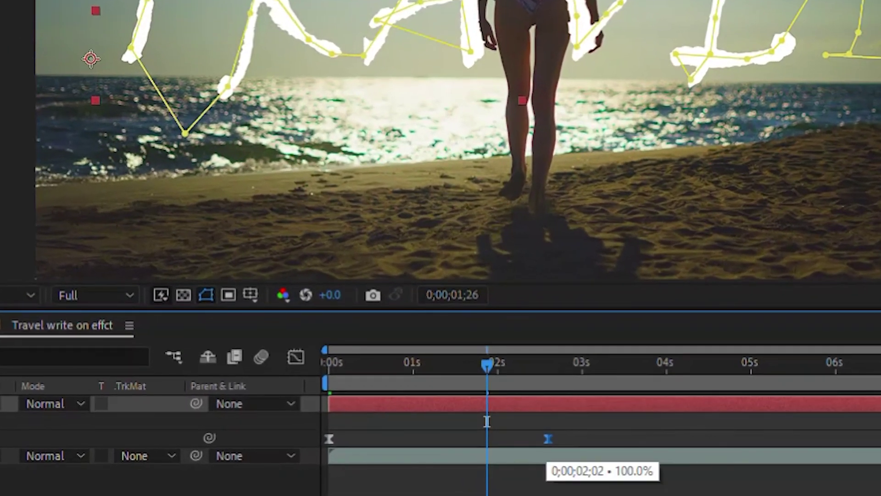
pyautogui.moveTo(573, 439); pyautogui.dragTo(580, 439)
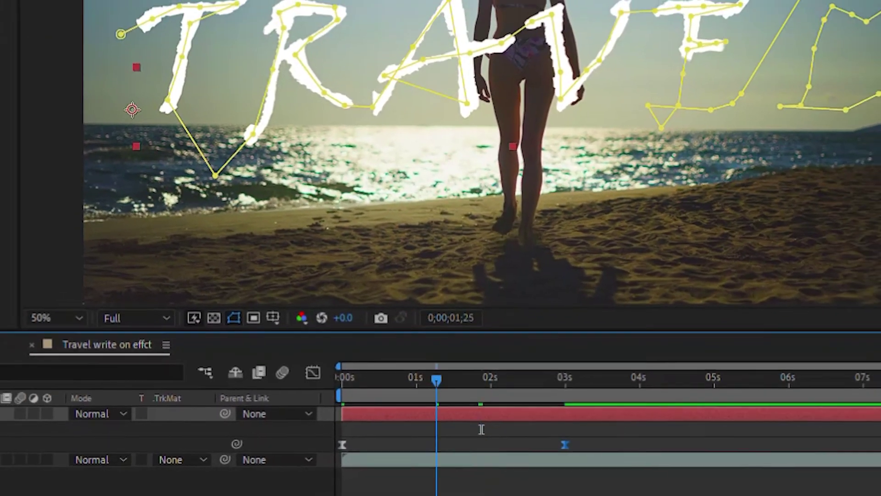
pyautogui.press('Home')
pyautogui.press('space')
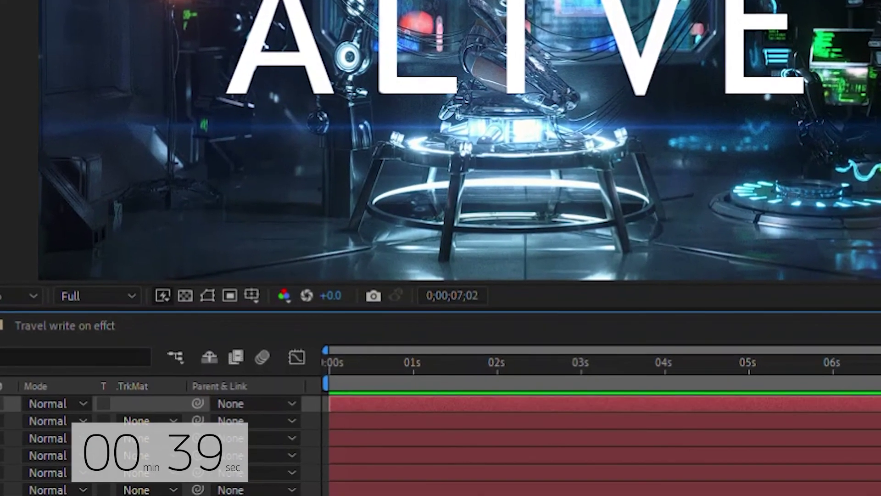
# Reveal the keyframed properties of the top layer in the ALIVE title composition
pyautogui.press('u')
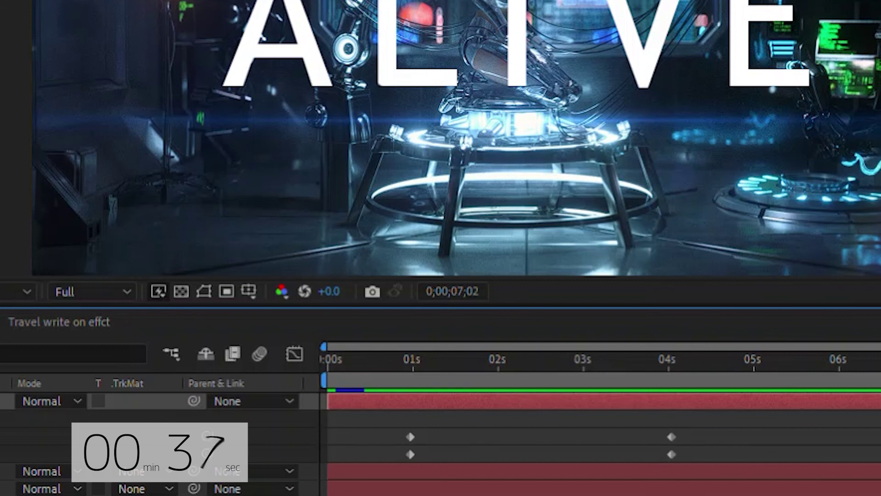